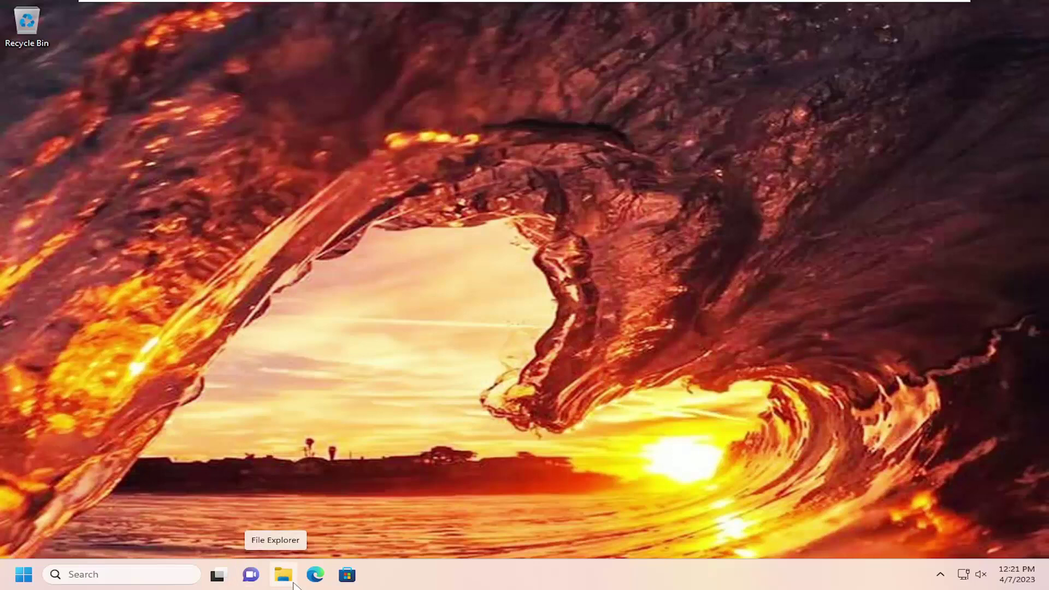
- Open File Explorer, go to This PC > C: > Windows, and scroll down toward System32
{"action": "left_click", "coordinate": [285, 575]}
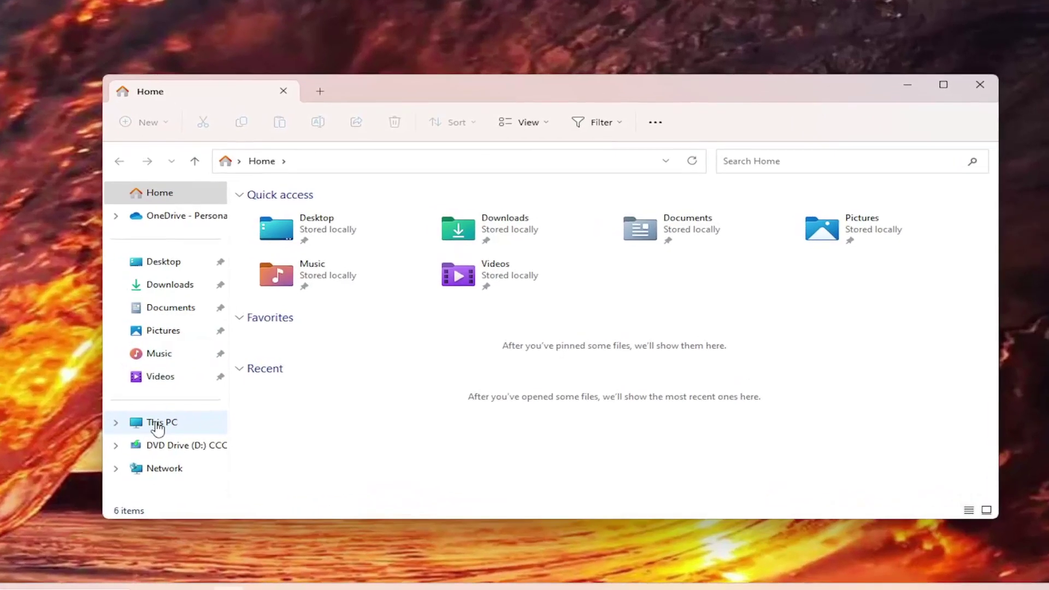
{"action": "left_click", "coordinate": [207, 415]}
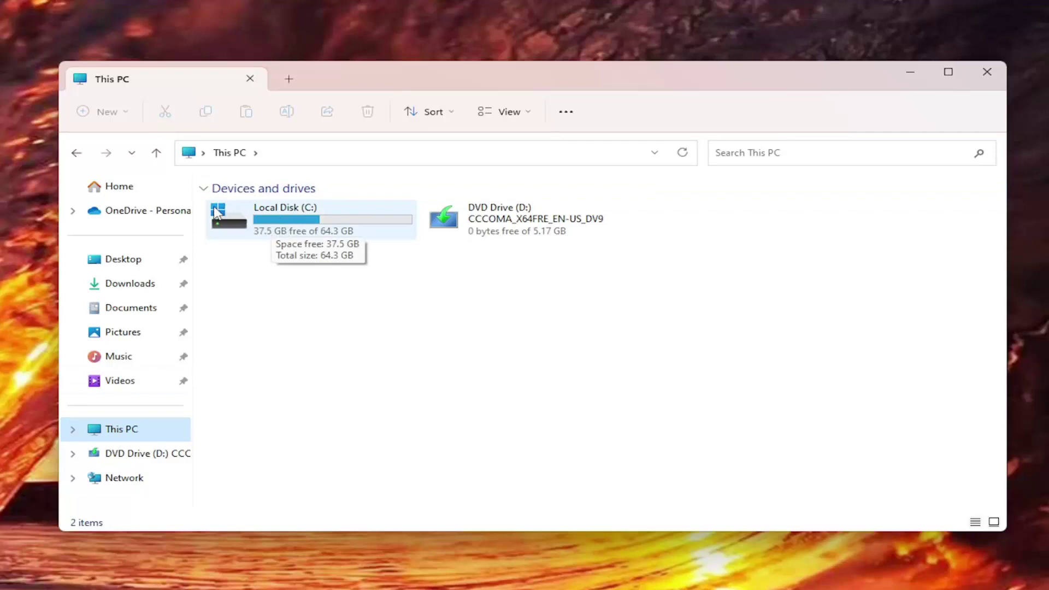
{"action": "left_click", "coordinate": [331, 221]}
{"action": "double_click", "coordinate": [331, 221]}
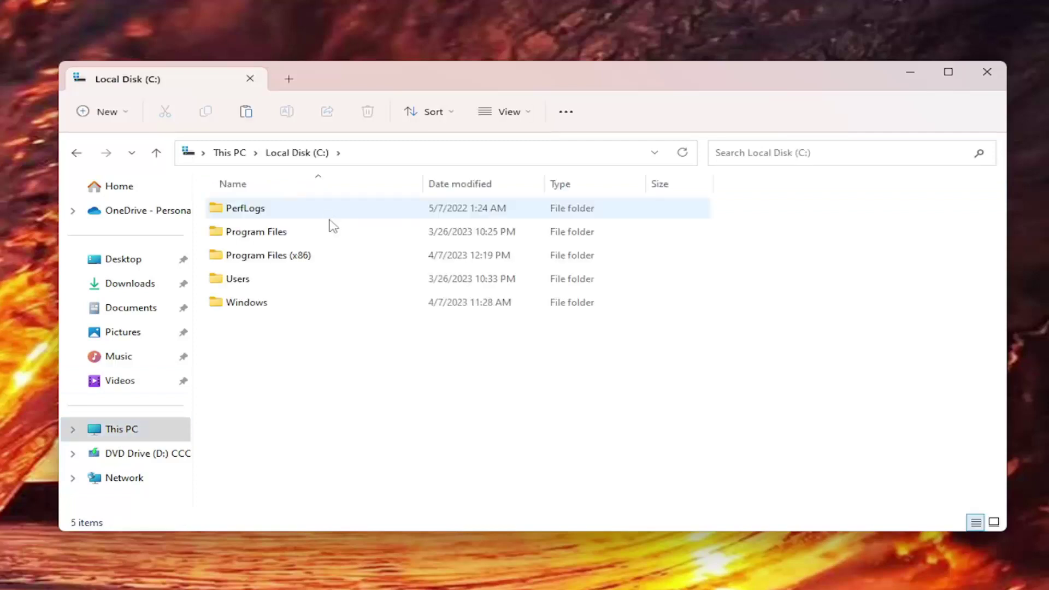
{"action": "double_click", "coordinate": [245, 303]}
{"action": "scroll", "coordinate": [271, 367], "scroll_direction": "down", "scroll_amount": 13}
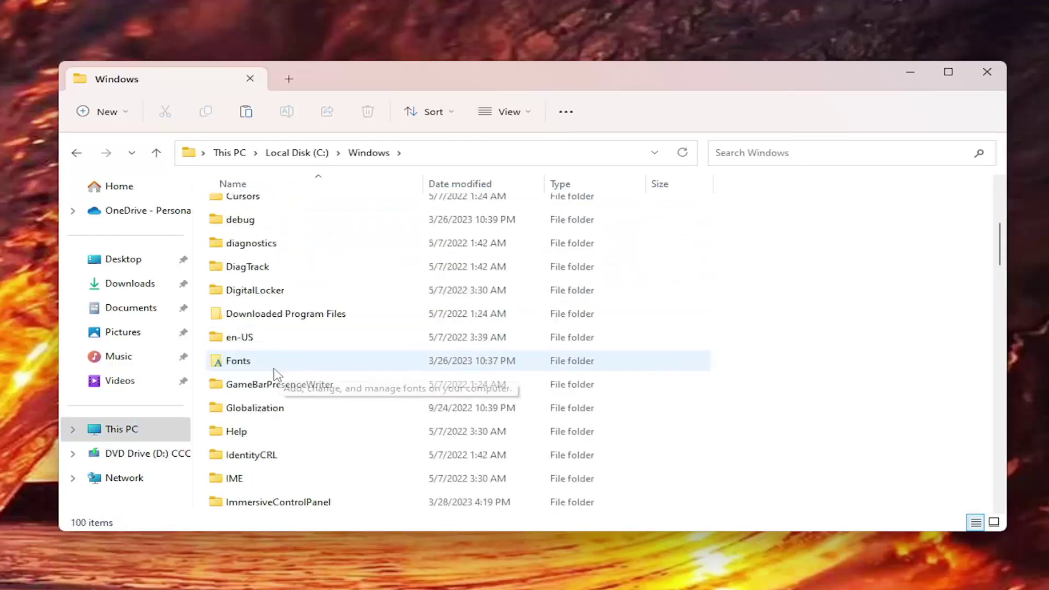
{"action": "scroll", "coordinate": [271, 393], "scroll_direction": "down", "scroll_amount": 1}
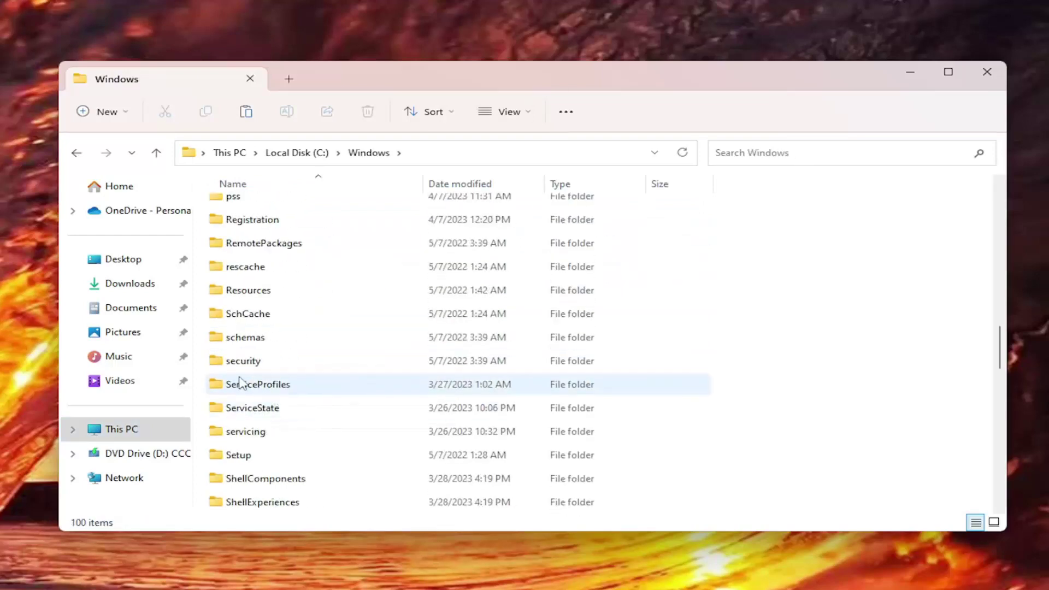
{"action": "scroll", "coordinate": [240, 382], "scroll_direction": "down", "scroll_amount": 2}
- Open System32 and jump to the ctfmon application by typing 'ctf' in the file list
{"action": "double_click", "coordinate": [247, 499]}
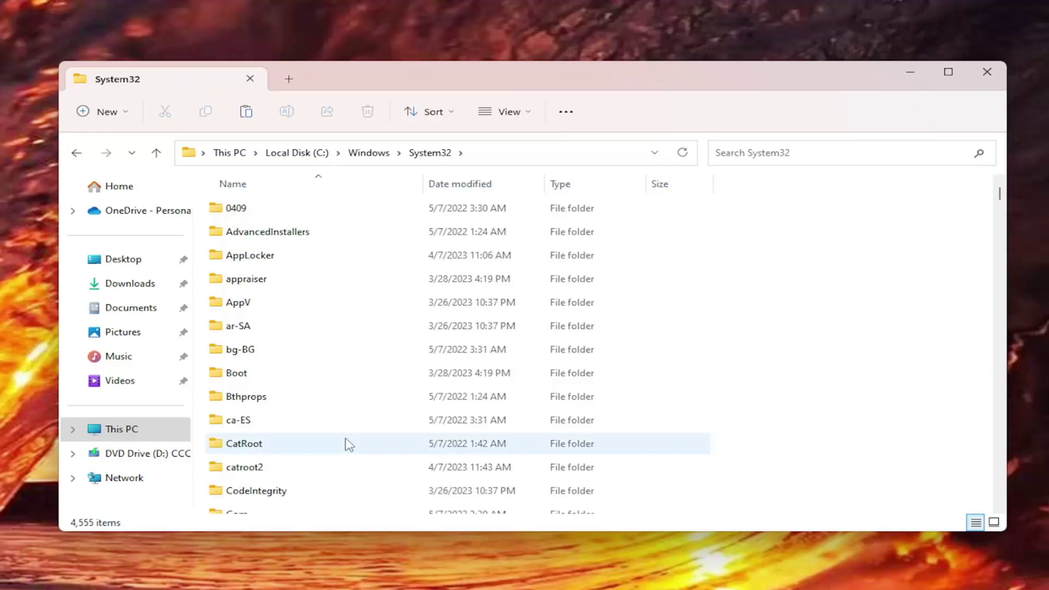
{"action": "scroll", "coordinate": [346, 445], "scroll_direction": "down", "scroll_amount": 7}
{"action": "left_click_drag", "start_coordinate": [1006, 197], "coordinate": [967, 317]}
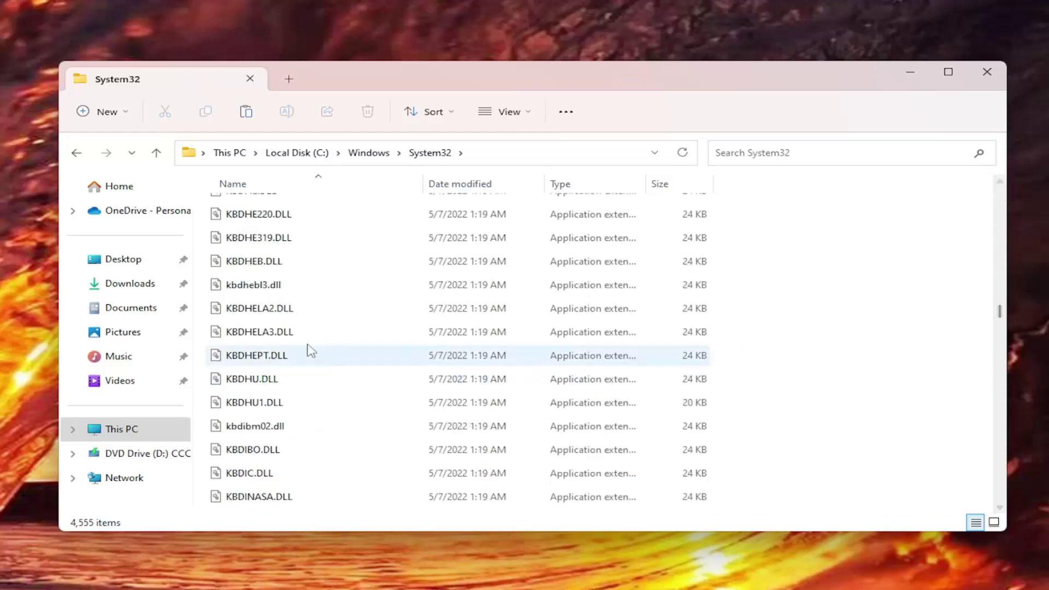
{"action": "left_click", "coordinate": [303, 342]}
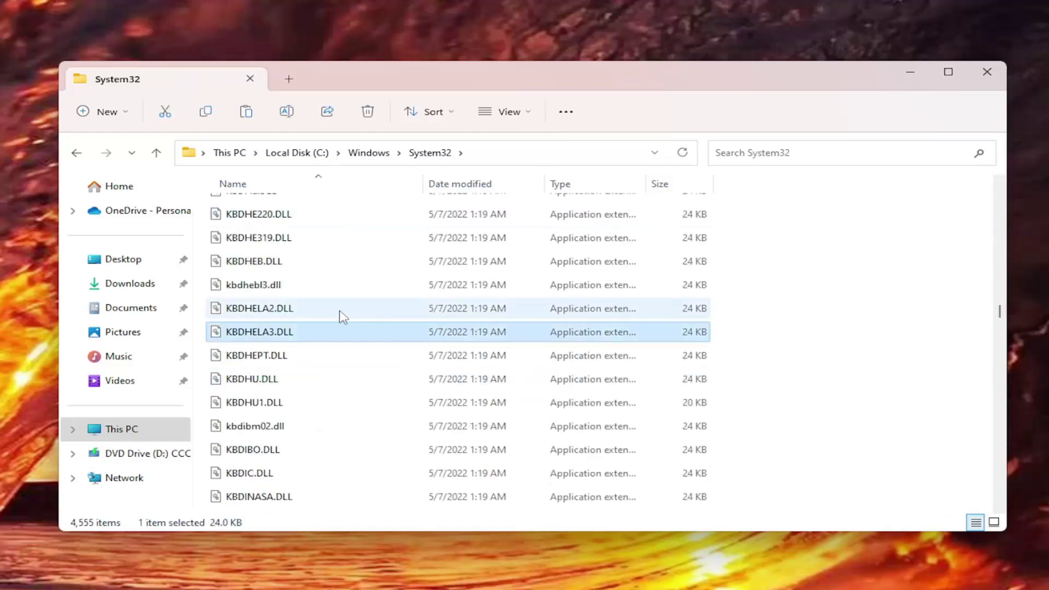
{"action": "mouse_move", "coordinate": [342, 316]}
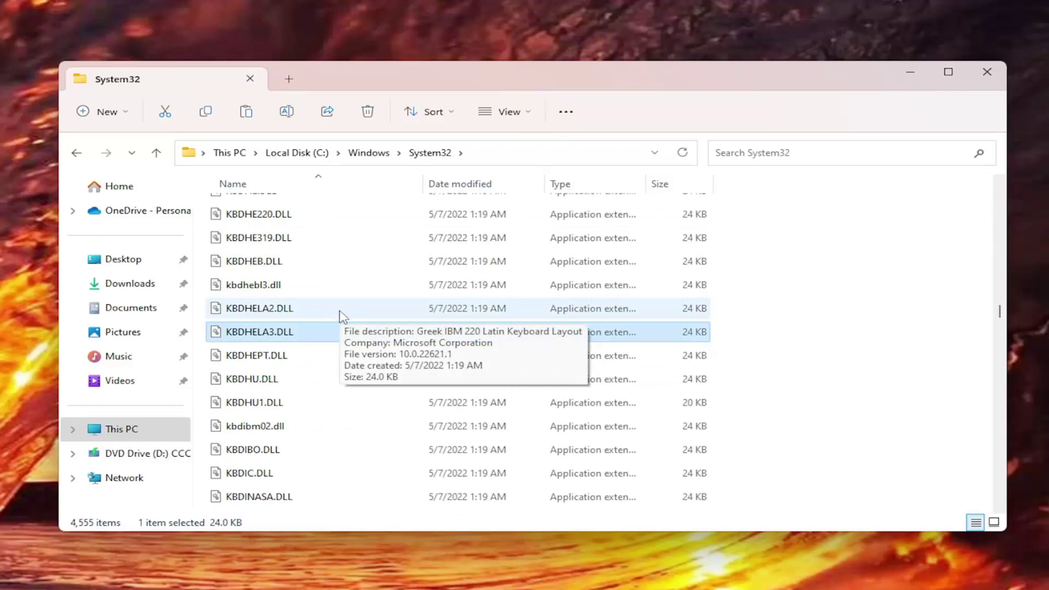
{"action": "type", "text": "ctf"}
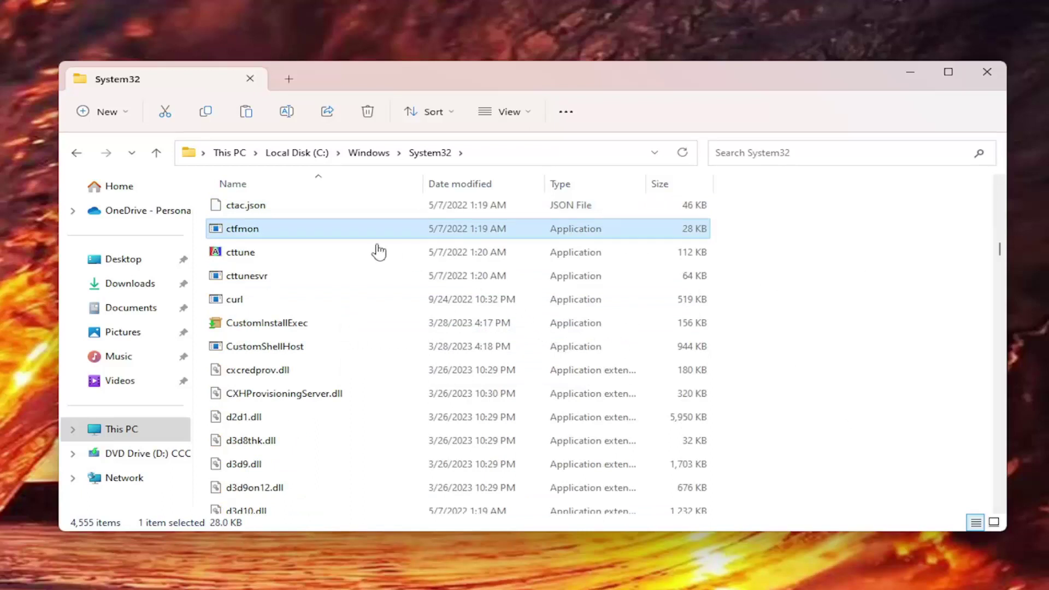
- Send ctfmon to the desktop as a shortcut via Show more options > Send to
{"action": "right_click", "coordinate": [343, 235]}
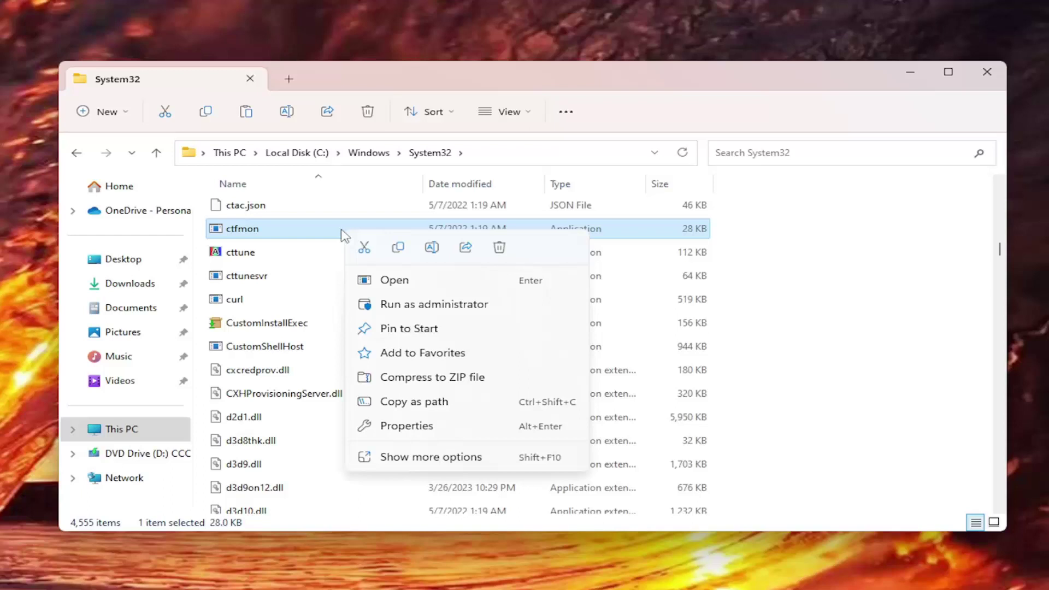
{"action": "left_click", "coordinate": [443, 462]}
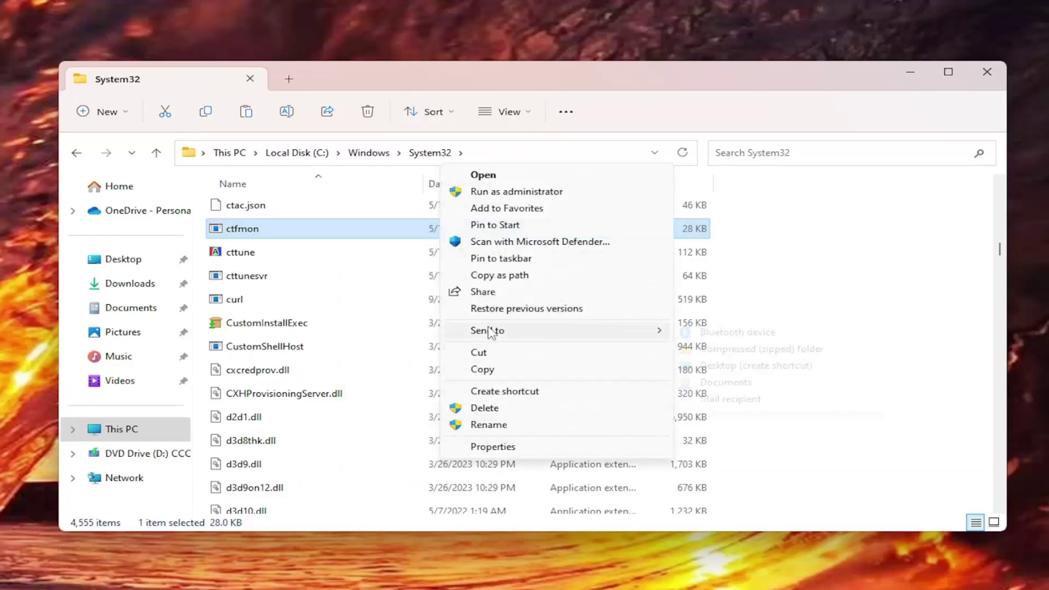
{"action": "mouse_move", "coordinate": [487, 330]}
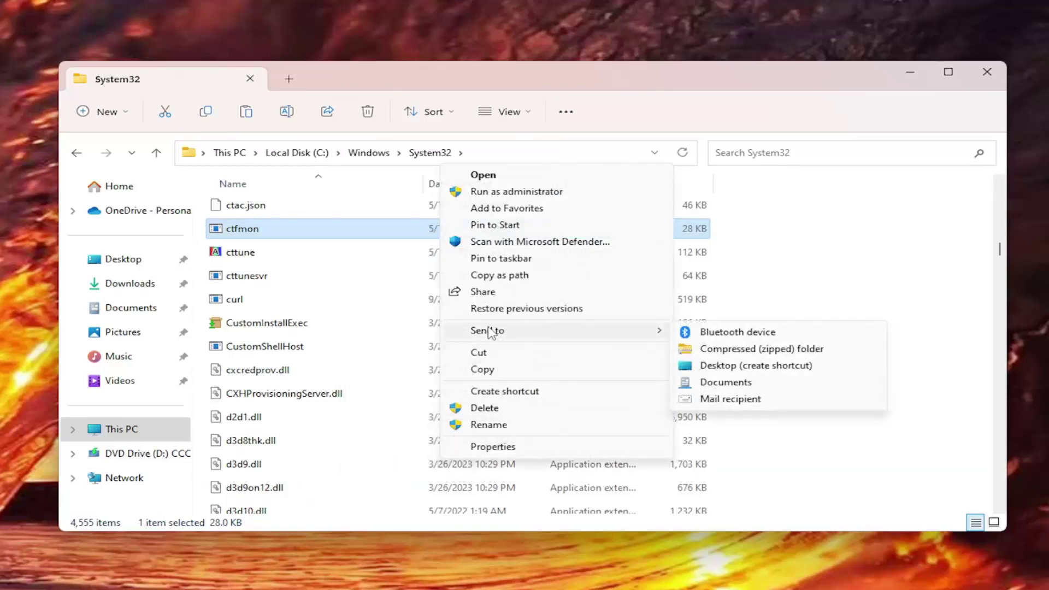
{"action": "left_click", "coordinate": [734, 372]}
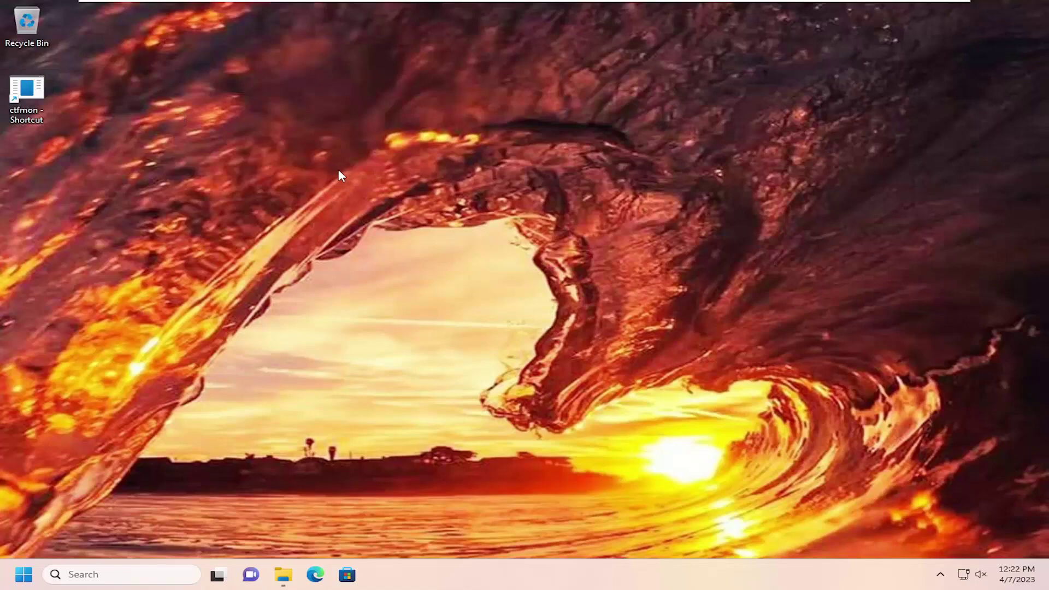
- Run 'Shell:Common startup' from the Run dialog to open the empty ProgramData Startup folder
{"action": "key", "text": "super+r"}
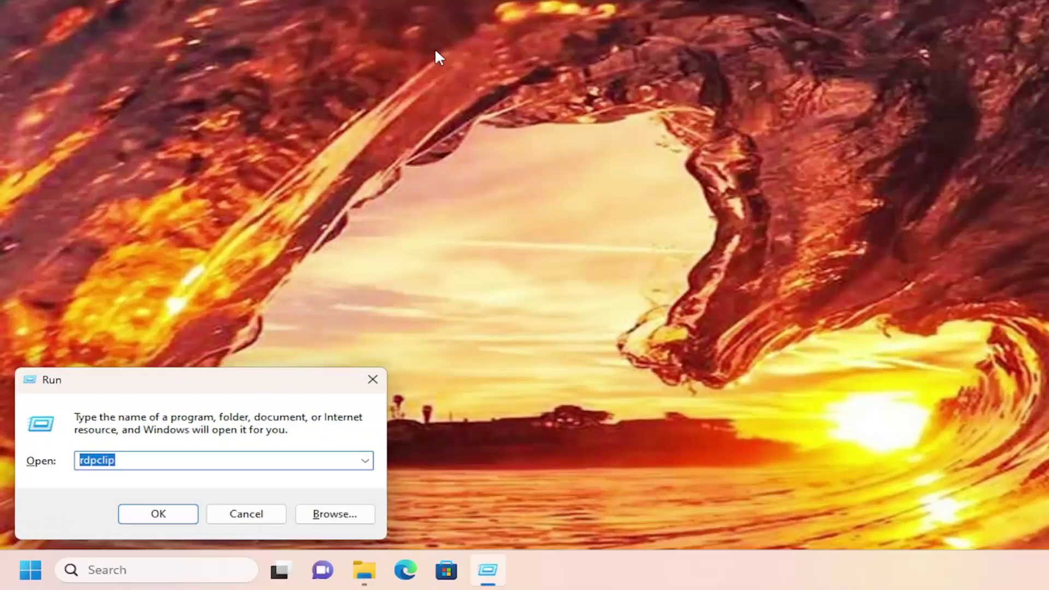
{"action": "type", "text": "Shell"}
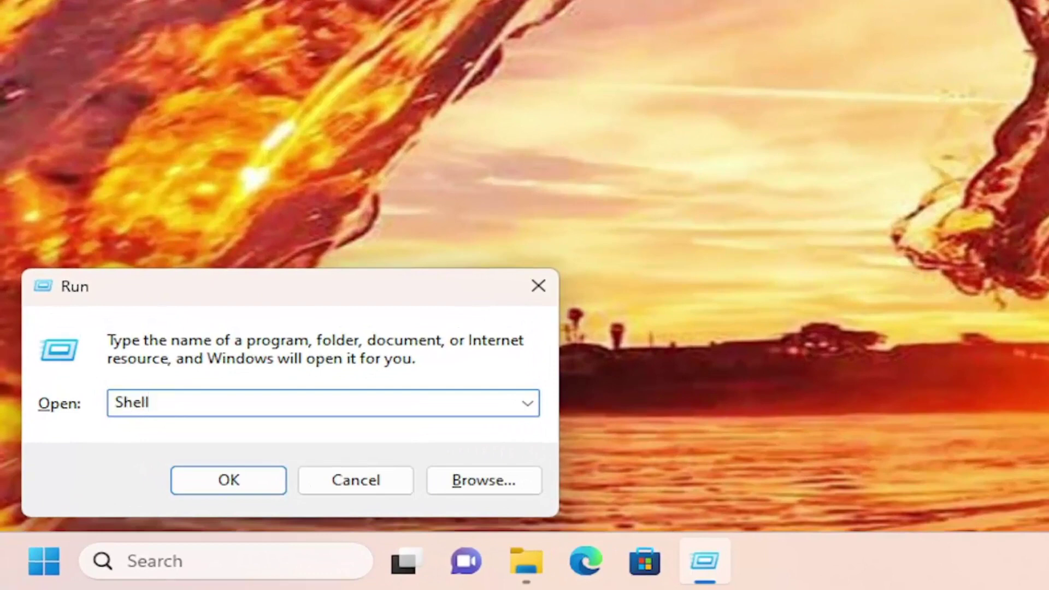
{"action": "type", "text": ":Common startup"}
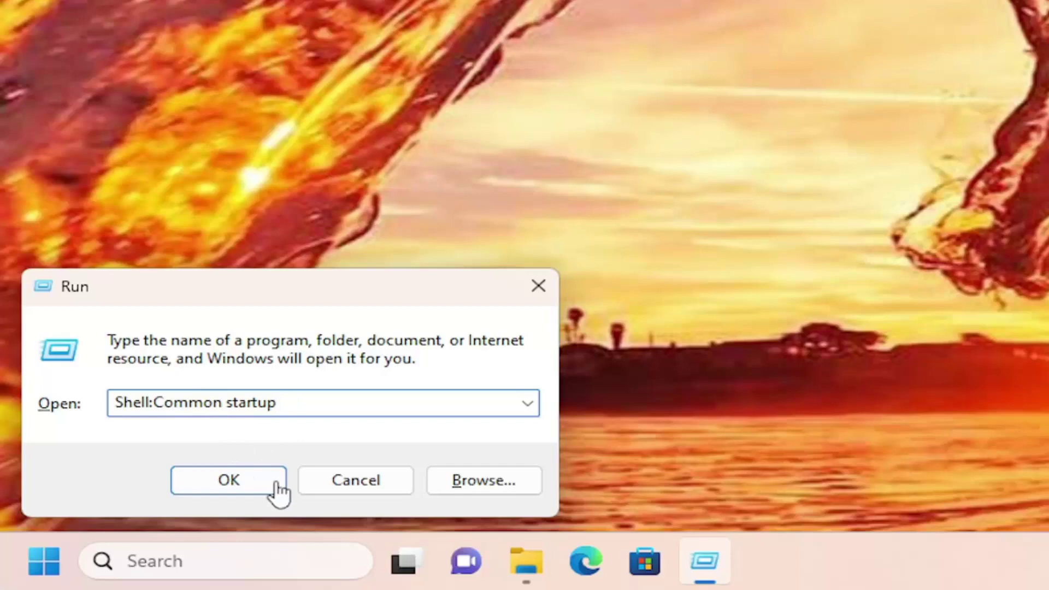
{"action": "left_click", "coordinate": [220, 486]}
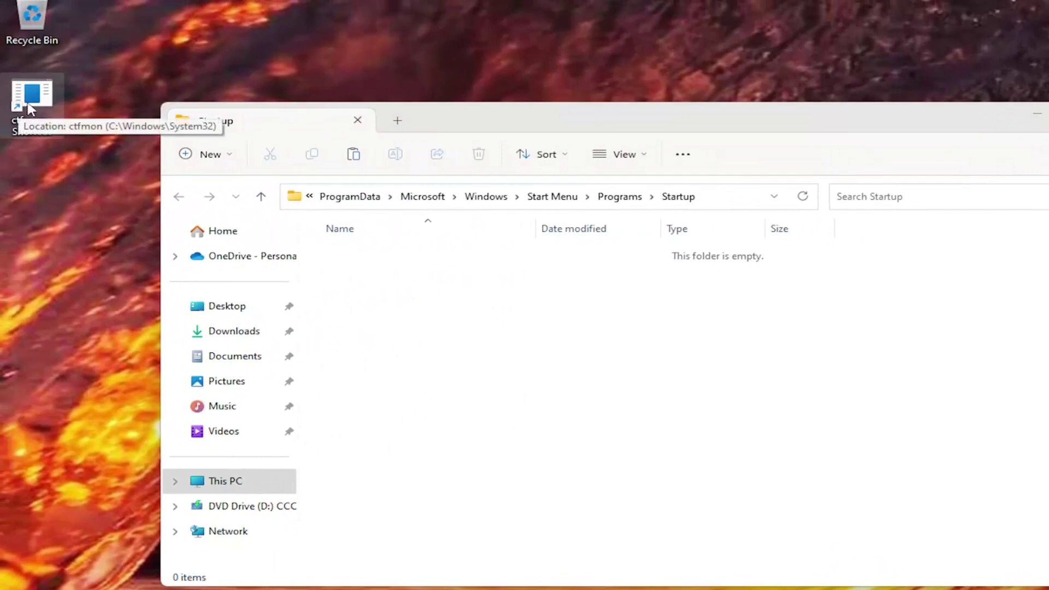
- Drag the ctfmon desktop shortcut into the common Startup folder, approve admin access, then close it
{"action": "left_click_drag", "start_coordinate": [28, 109], "coordinate": [534, 337]}
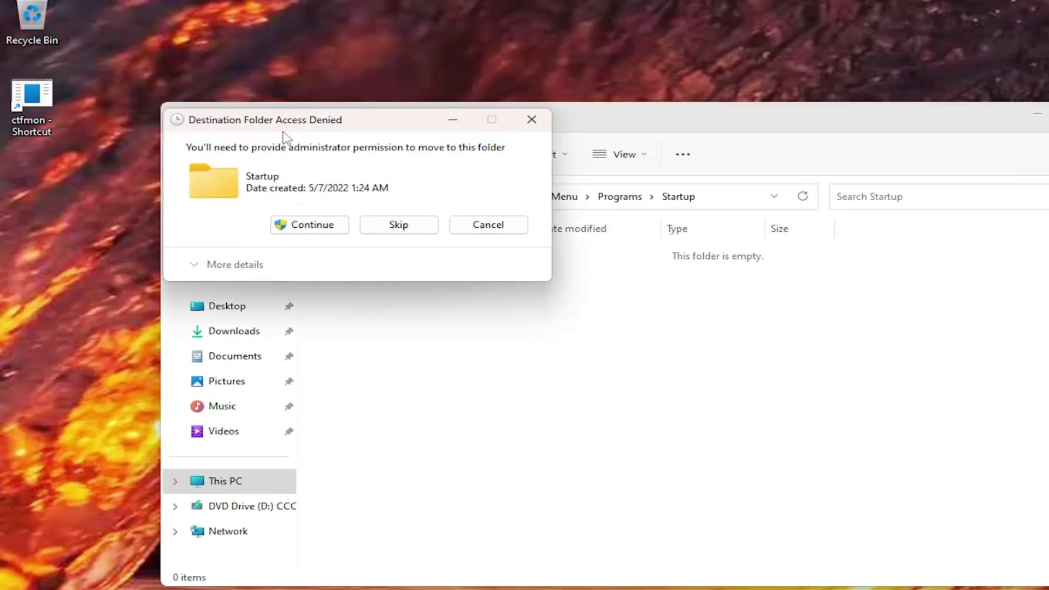
{"action": "left_click", "coordinate": [289, 228]}
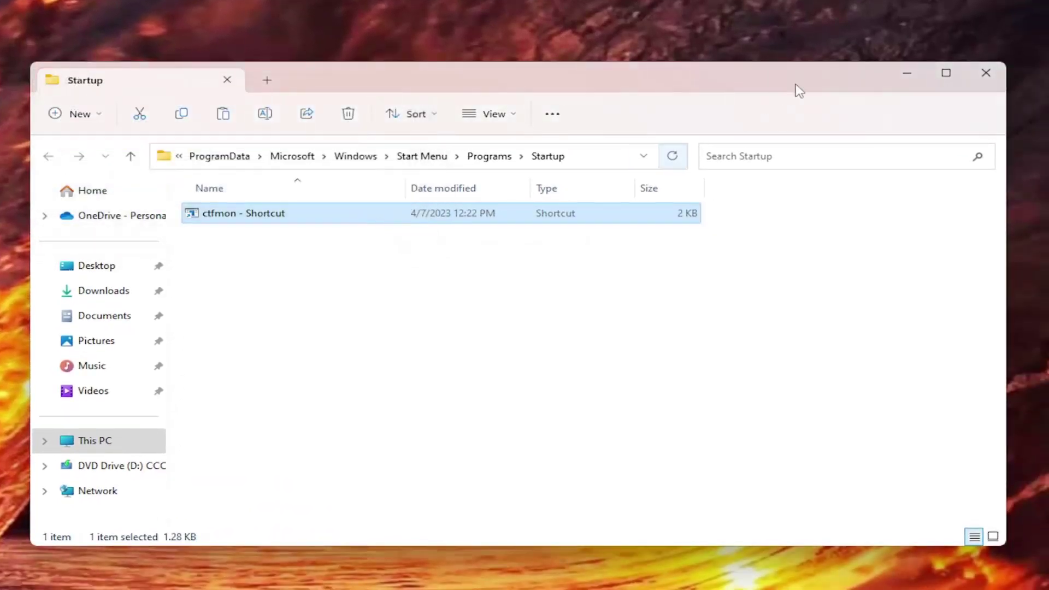
{"action": "left_click", "coordinate": [988, 75]}
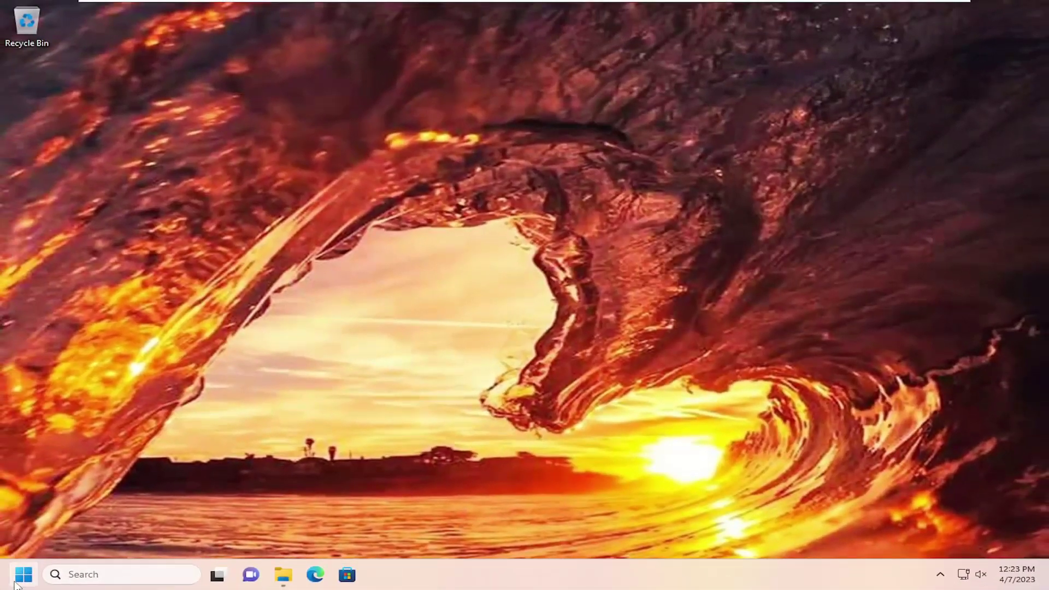
{"action": "right_click", "coordinate": [22, 576]}
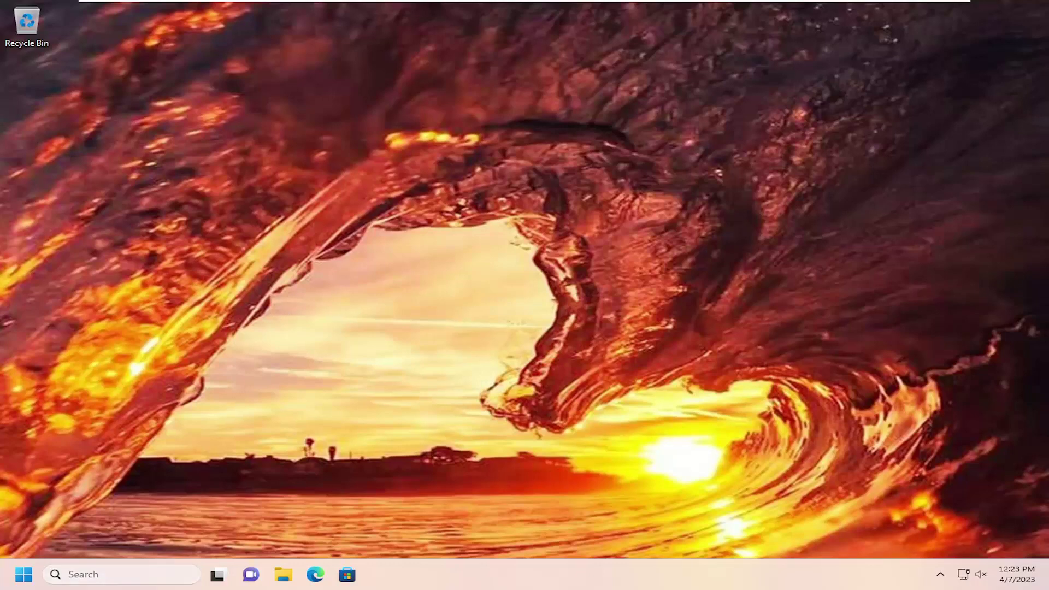
- Search the taskbar for 'reged', correcting a typo, so Registry Editor appears as best match
{"action": "left_click", "coordinate": [118, 578]}
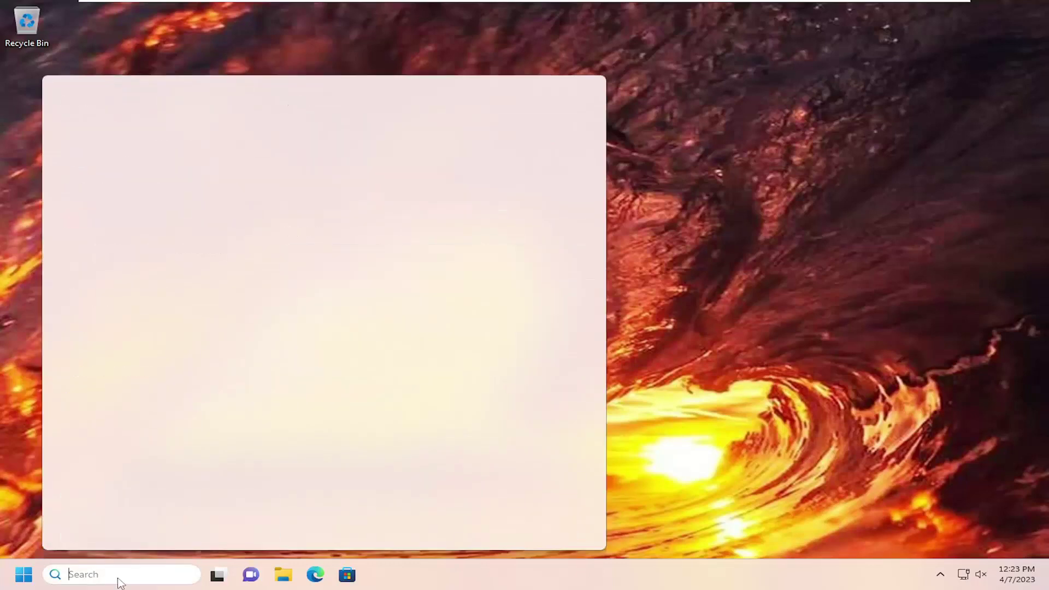
{"action": "type", "text": "regedit"}
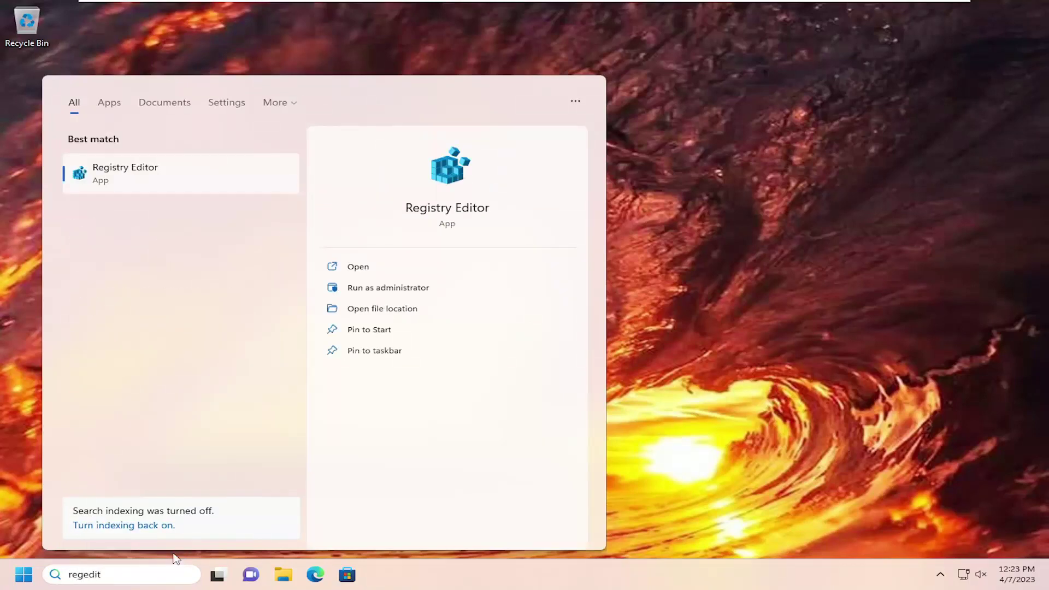
- Launch Registry Editor from the search result and accept the User Account Control prompt
{"action": "right_click", "coordinate": [107, 172]}
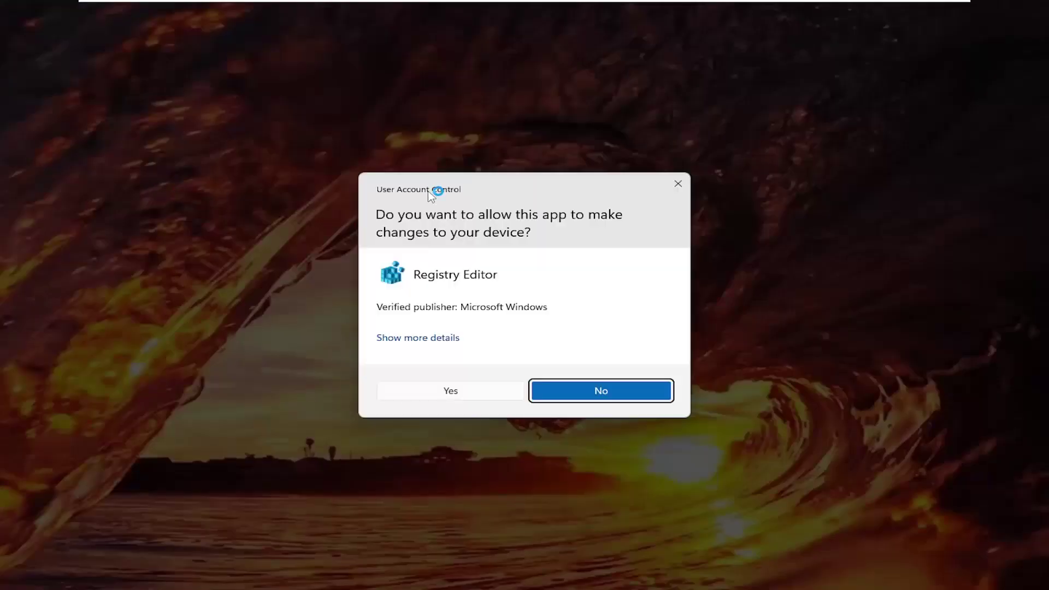
{"action": "left_click", "coordinate": [447, 391]}
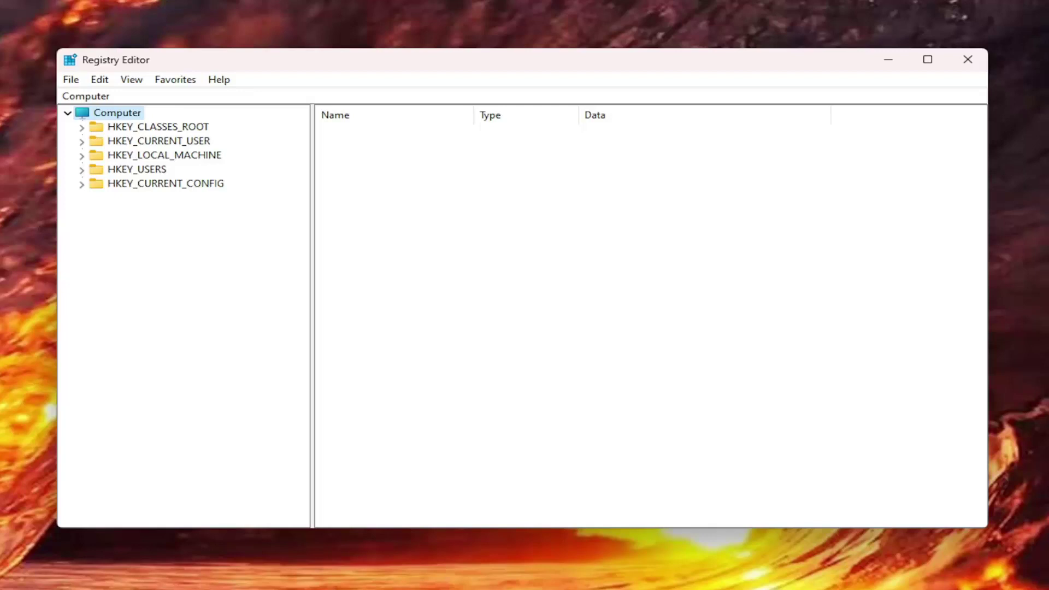
{"action": "left_click", "coordinate": [70, 81]}
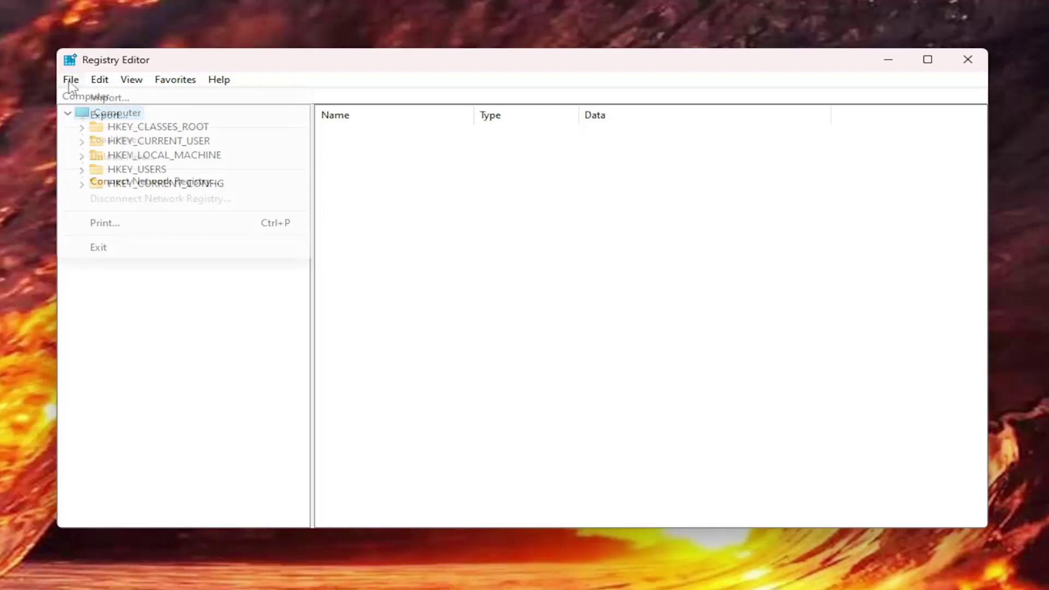
{"action": "left_click", "coordinate": [83, 117]}
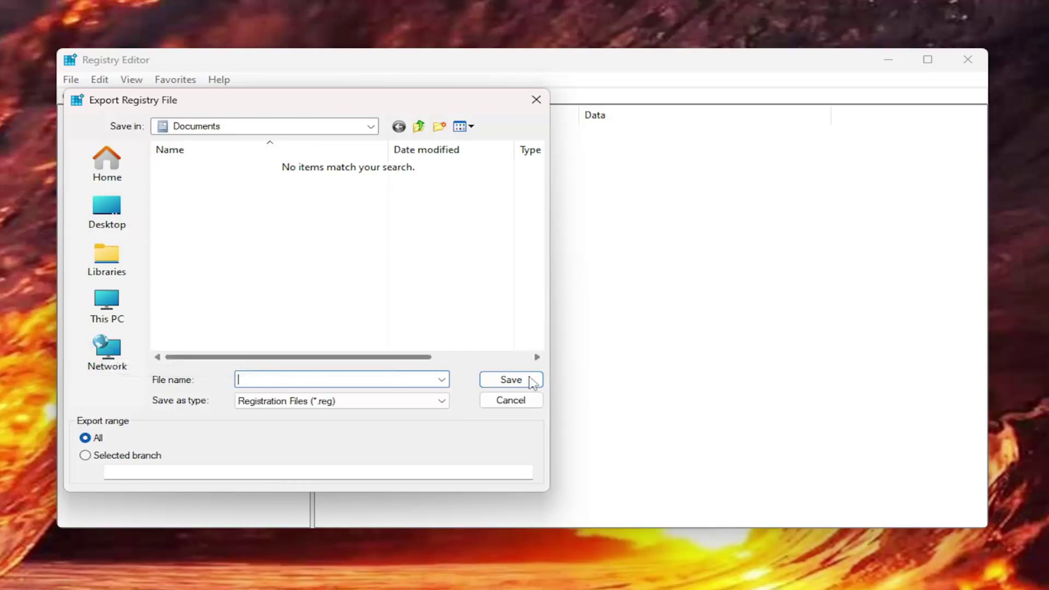
{"action": "left_click", "coordinate": [509, 400]}
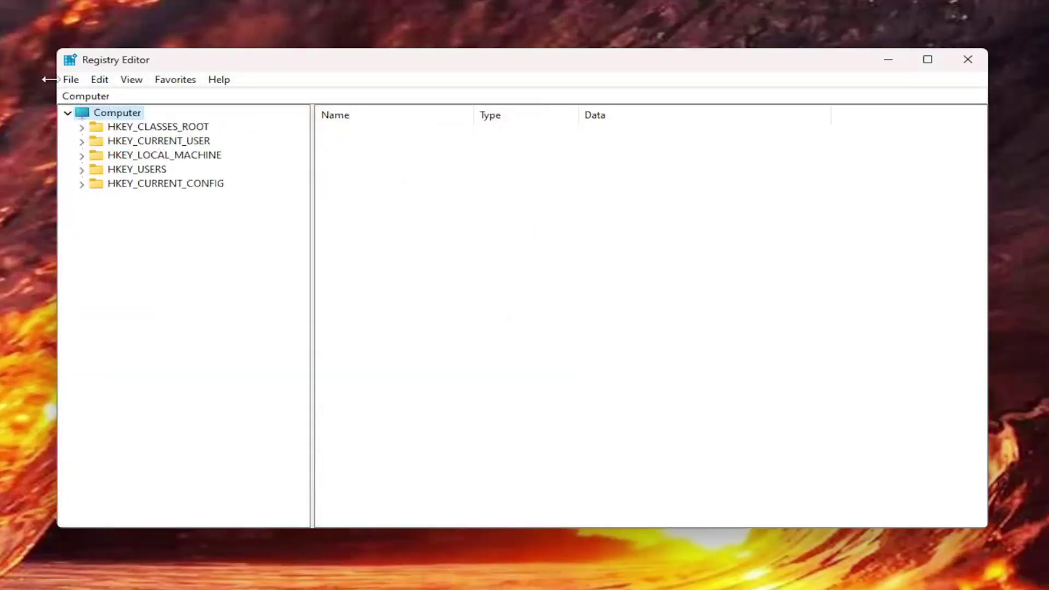
{"action": "left_click", "coordinate": [71, 79]}
{"action": "left_click", "coordinate": [96, 99]}
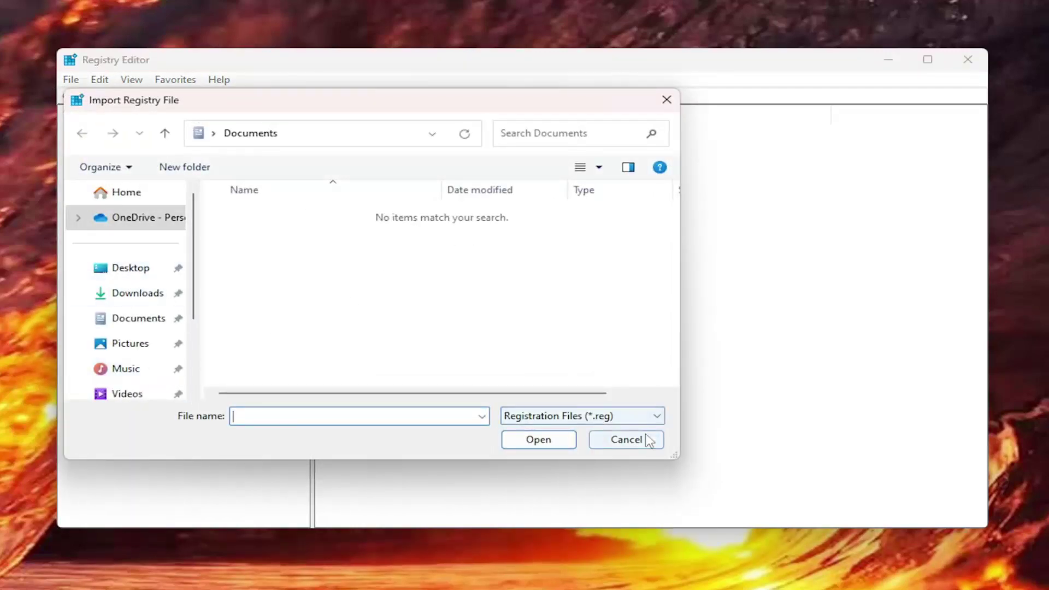
{"action": "left_click", "coordinate": [627, 440]}
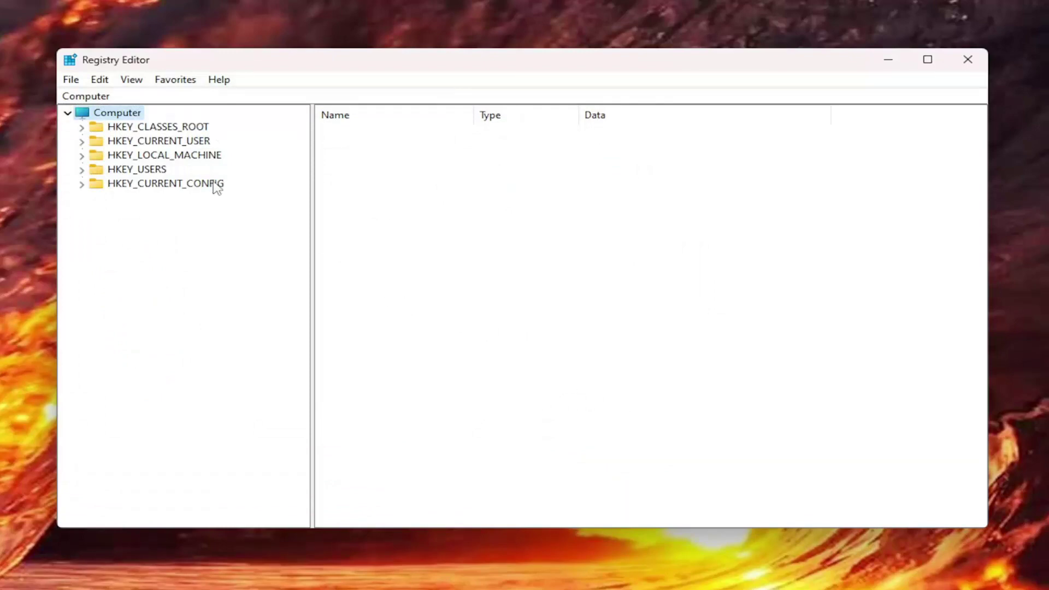
- Expand HKEY_LOCAL_MACHINE > SOFTWARE > Microsoft > Windows > CurrentVersion and select the Run key
{"action": "left_click", "coordinate": [147, 159]}
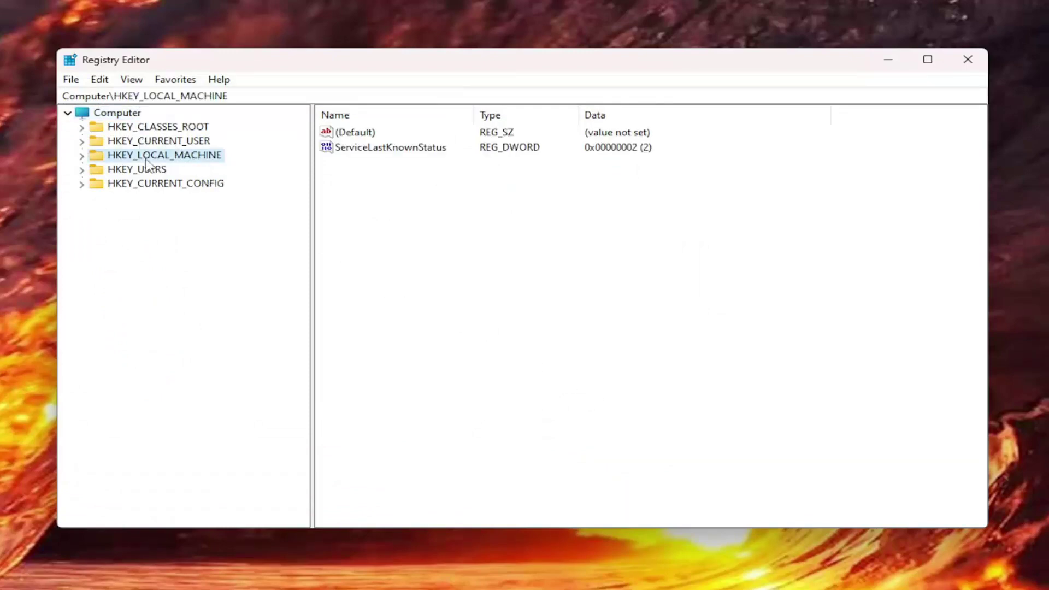
{"action": "double_click", "coordinate": [146, 161]}
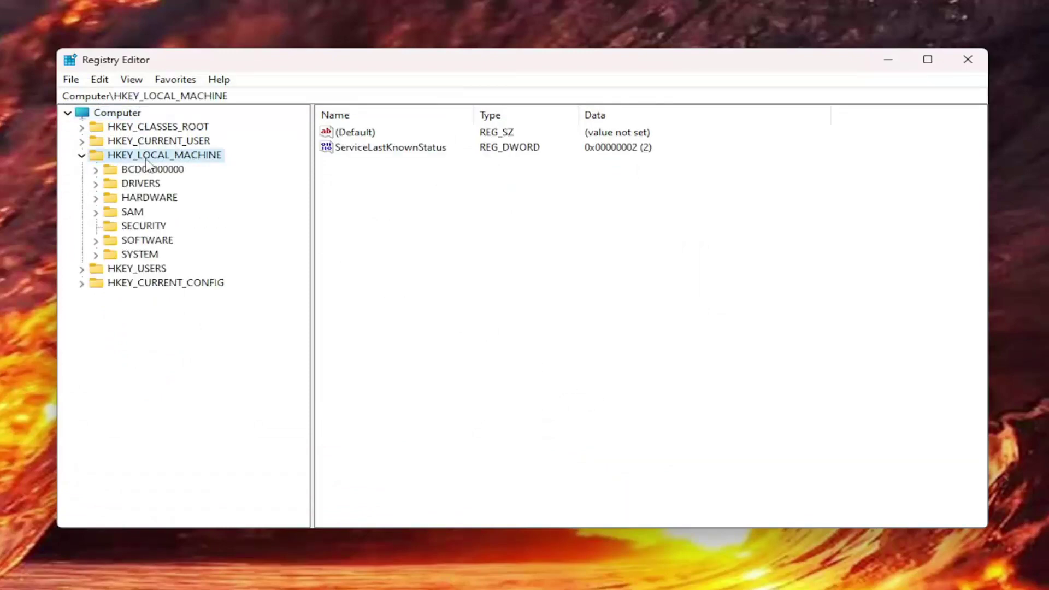
{"action": "double_click", "coordinate": [137, 243]}
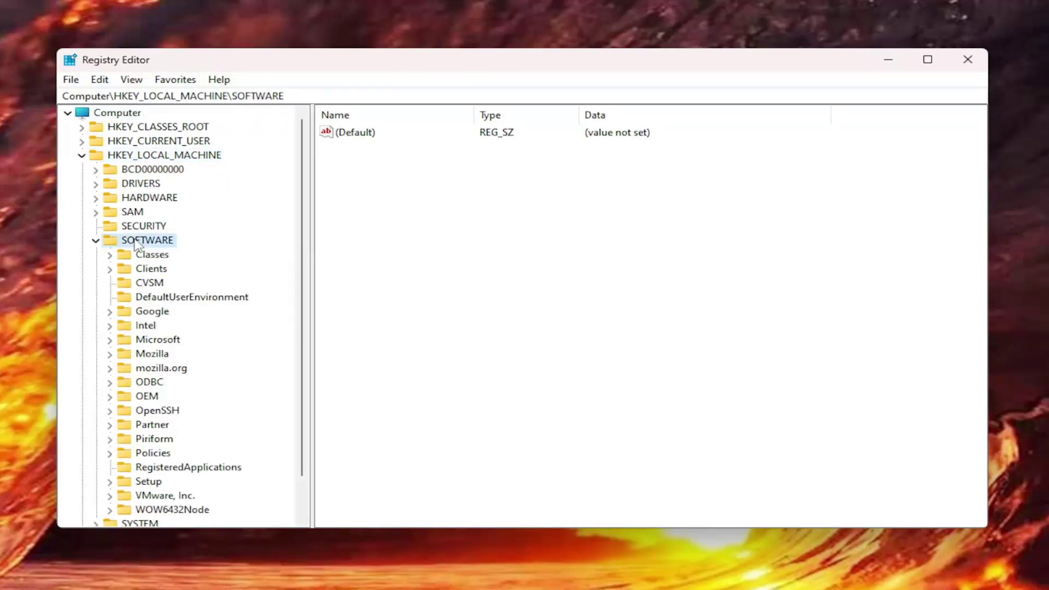
{"action": "double_click", "coordinate": [157, 340]}
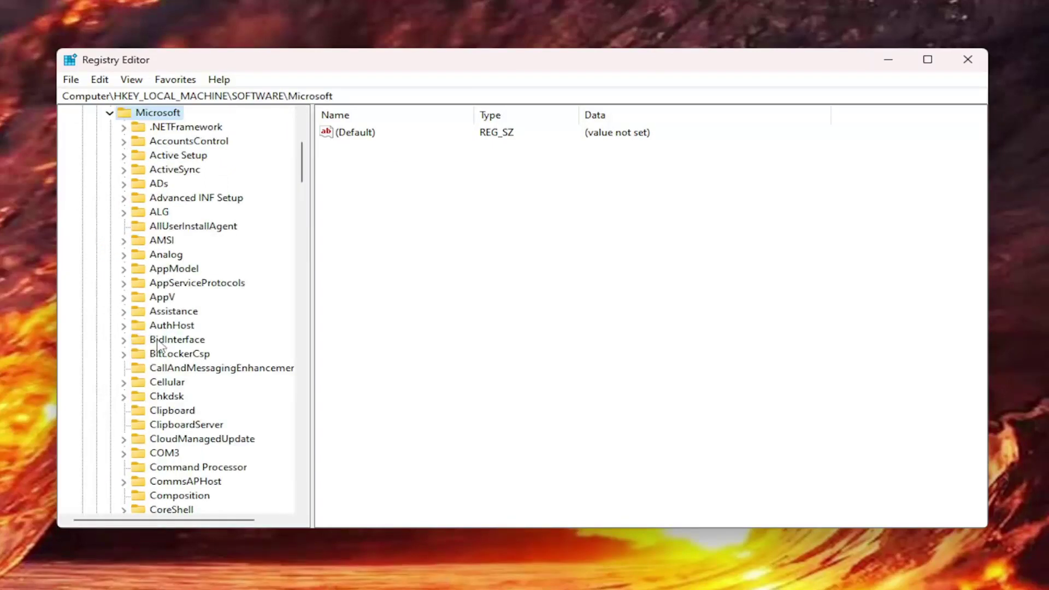
{"action": "scroll", "coordinate": [158, 346], "scroll_direction": "down", "scroll_amount": 20}
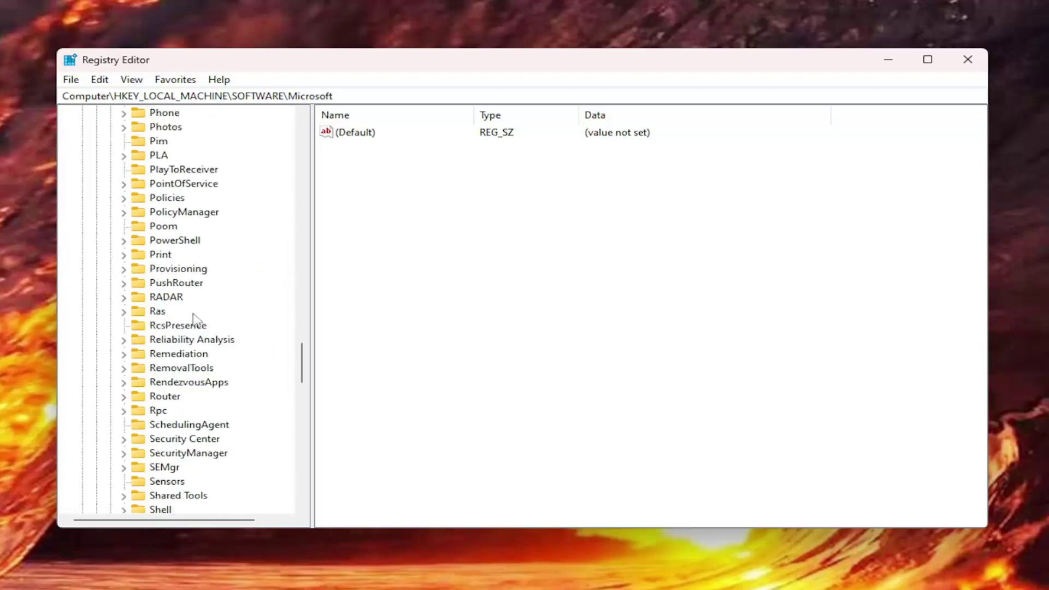
{"action": "scroll", "coordinate": [194, 320], "scroll_direction": "down", "scroll_amount": 17}
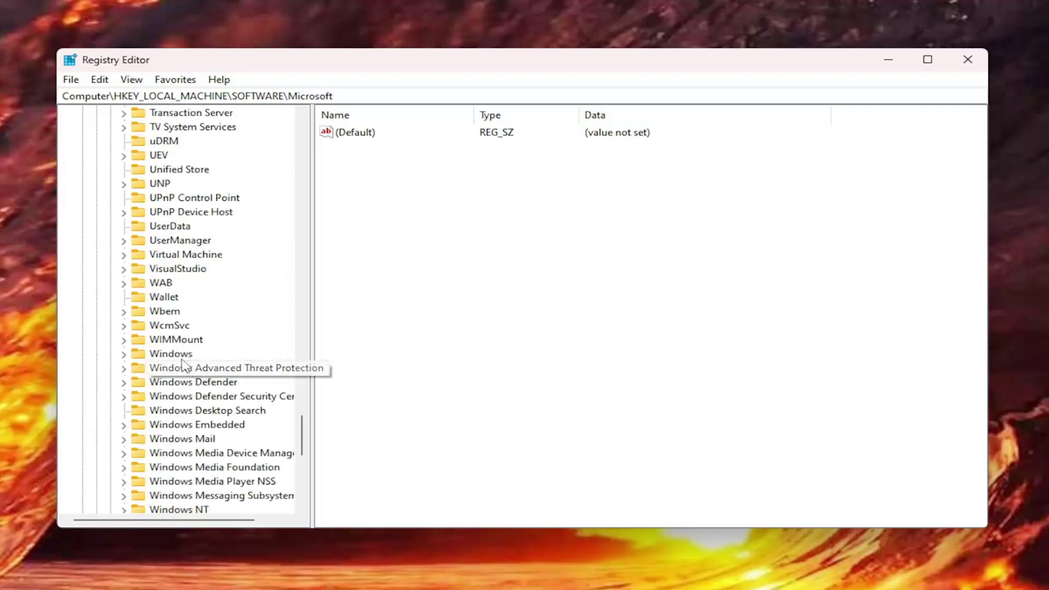
{"action": "double_click", "coordinate": [180, 355]}
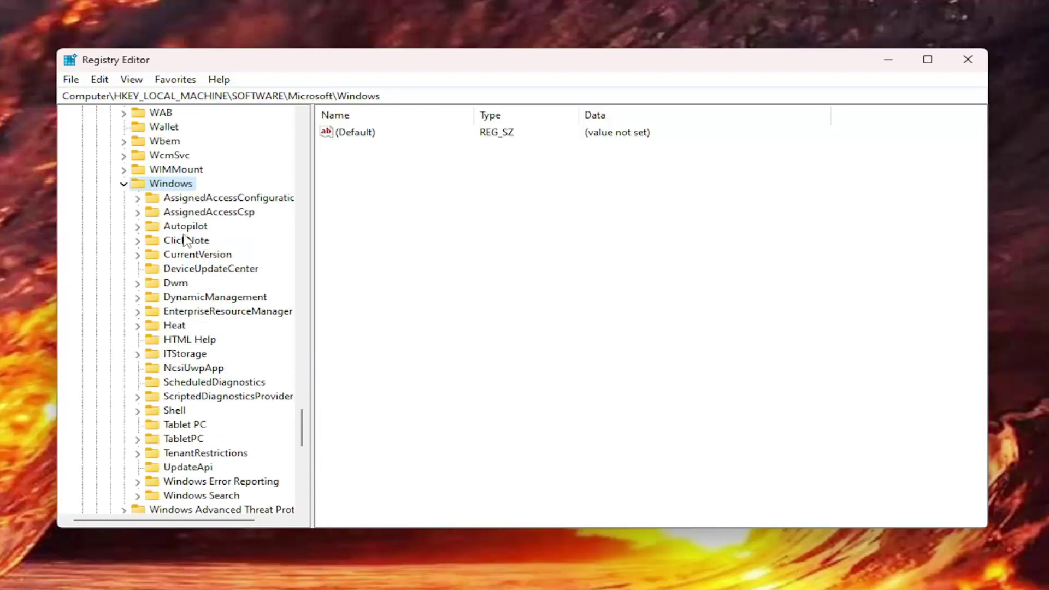
{"action": "double_click", "coordinate": [183, 255]}
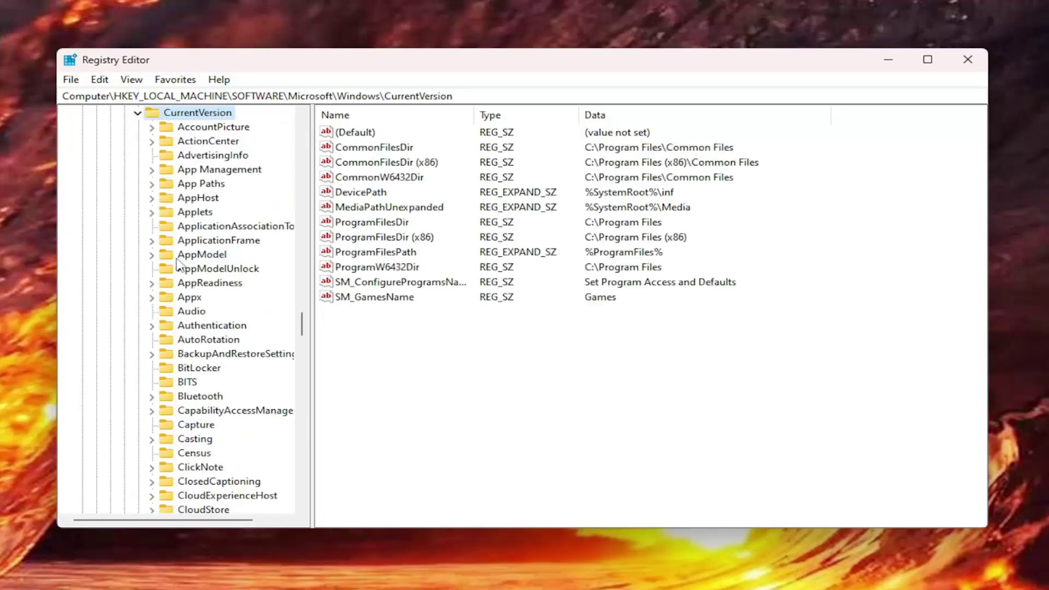
{"action": "scroll", "coordinate": [189, 366], "scroll_direction": "down", "scroll_amount": 15}
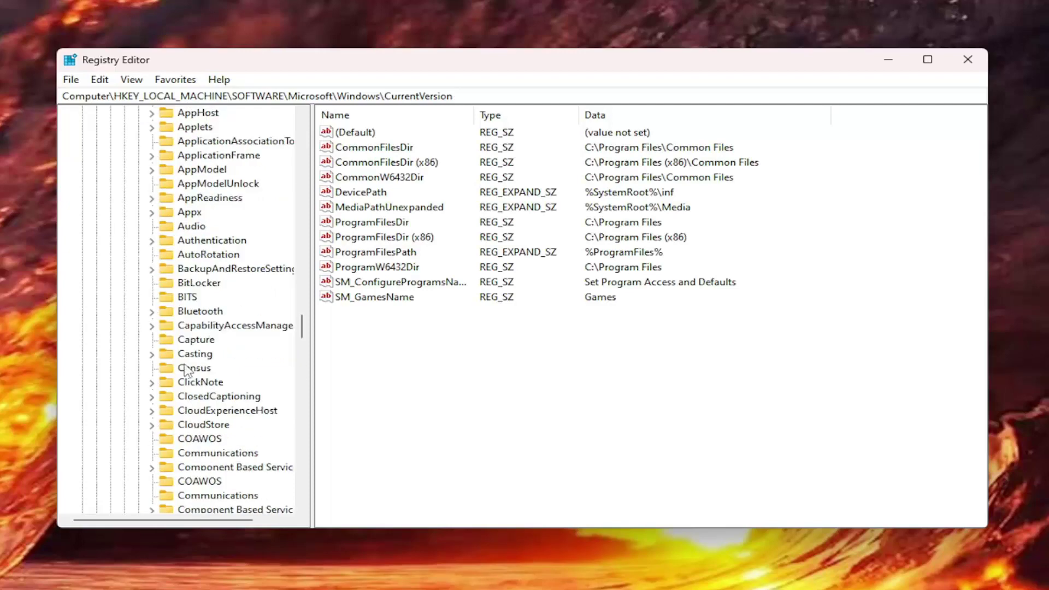
{"action": "scroll", "coordinate": [192, 368], "scroll_direction": "down", "scroll_amount": 15}
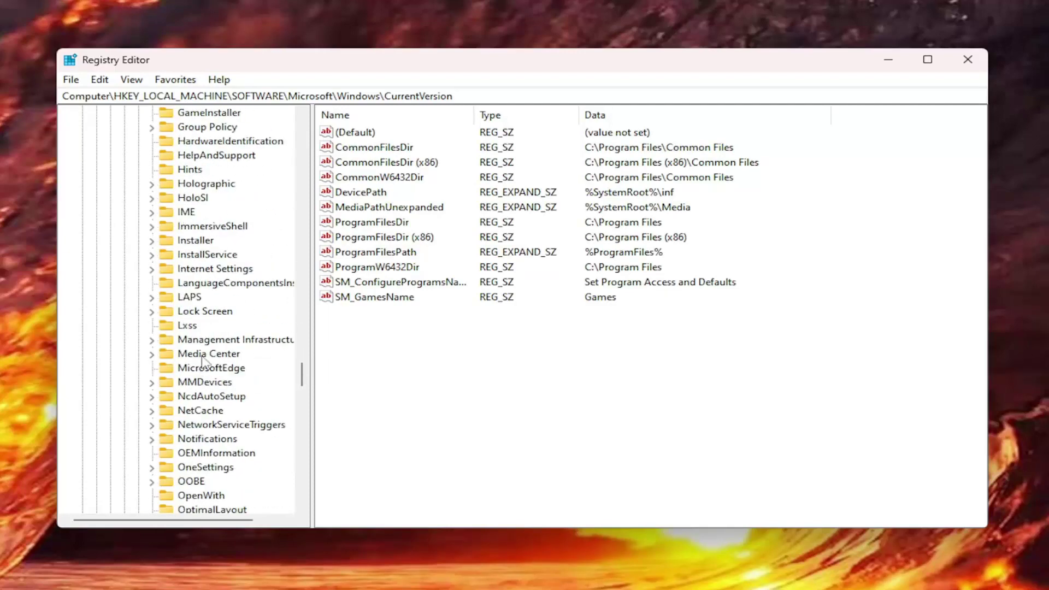
{"action": "left_click", "coordinate": [187, 340]}
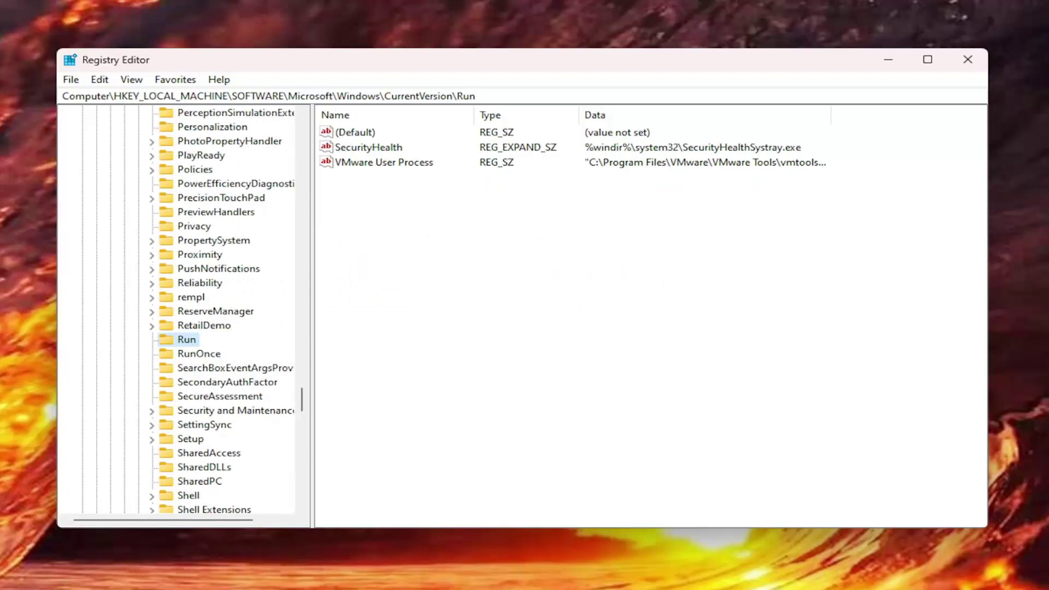
- Create a new string value named ctfmon in the Run key and open its edit dialog
{"action": "right_click", "coordinate": [435, 267]}
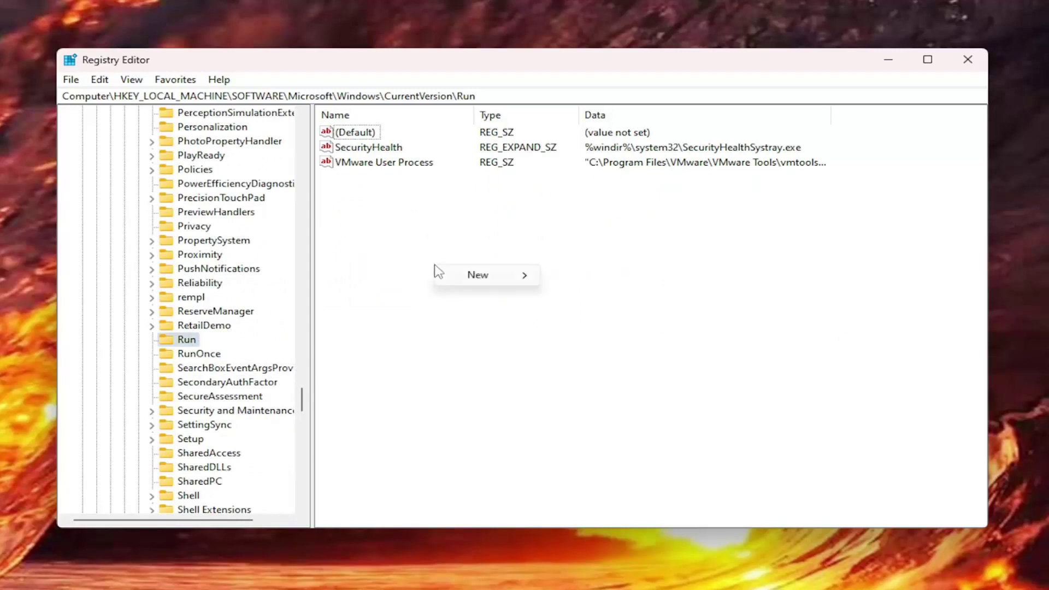
{"action": "mouse_move", "coordinate": [491, 287]}
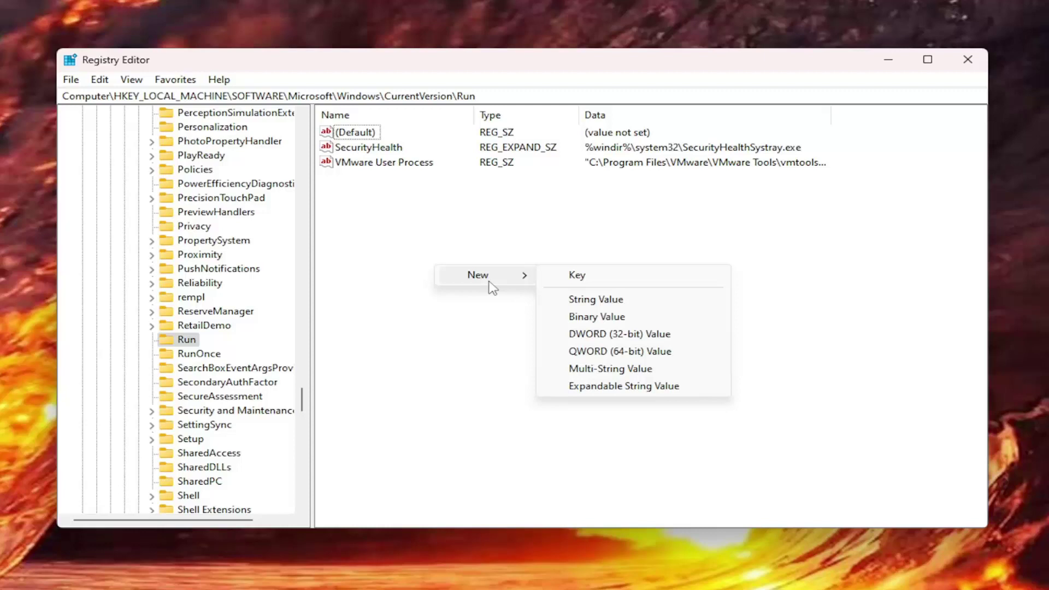
{"action": "left_click", "coordinate": [601, 302]}
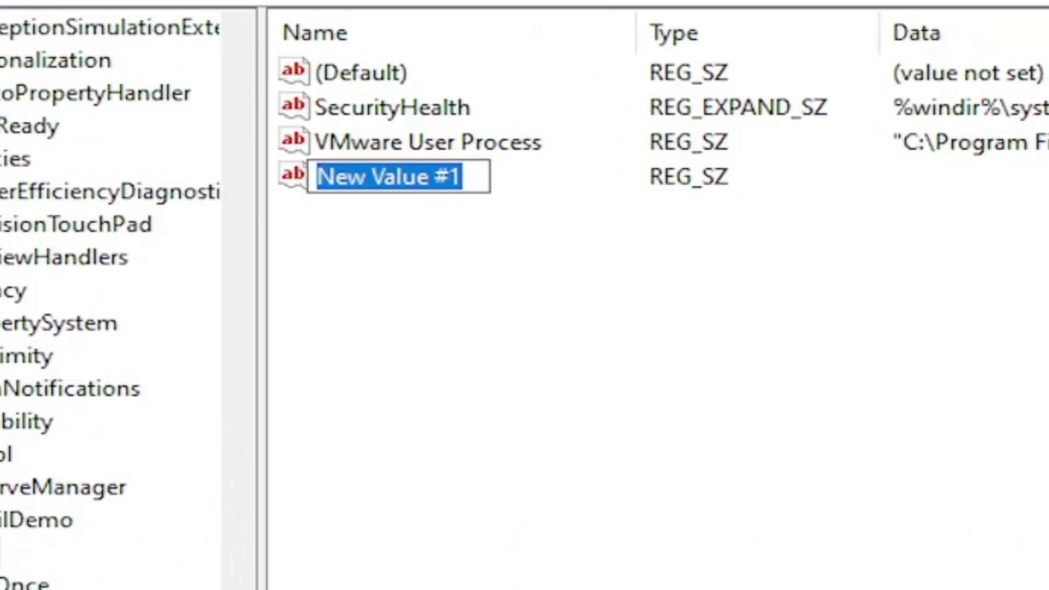
{"action": "type", "text": "ctf"}
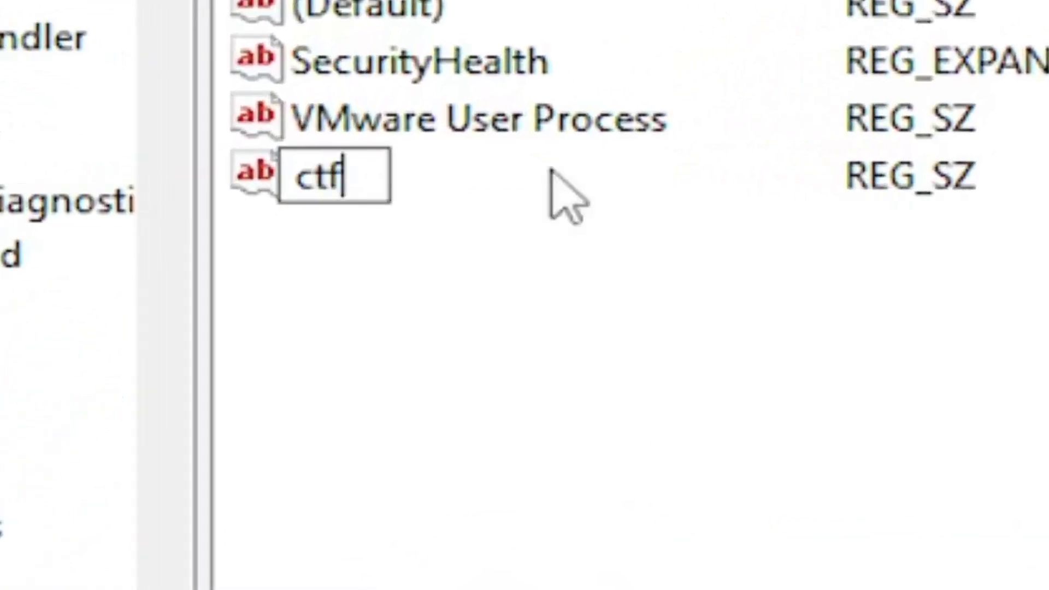
{"action": "type", "text": "moctfmon"}
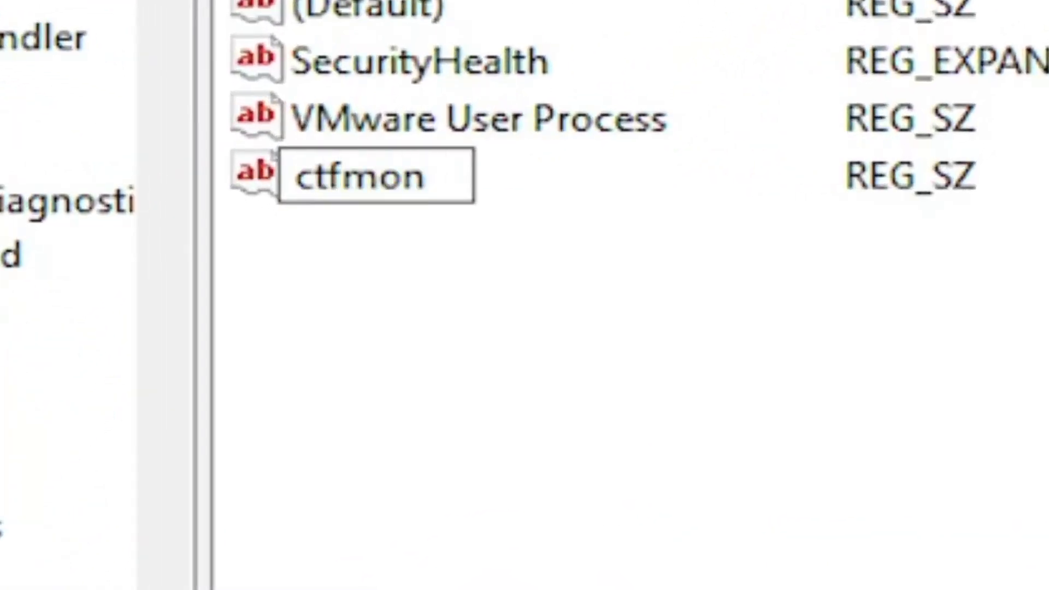
{"action": "key", "text": "Return"}
{"action": "double_click", "coordinate": [371, 187]}
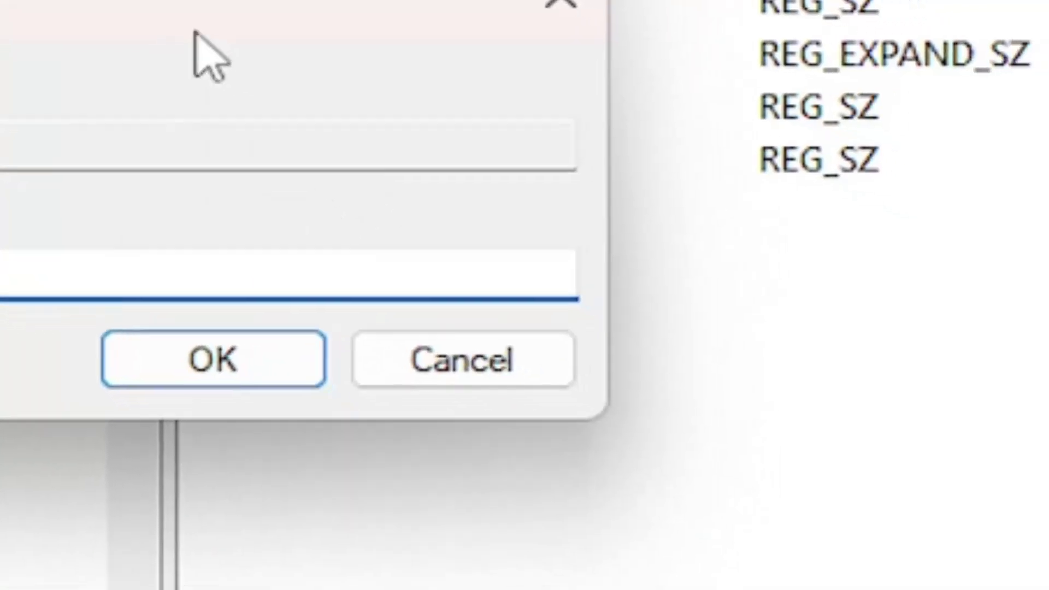
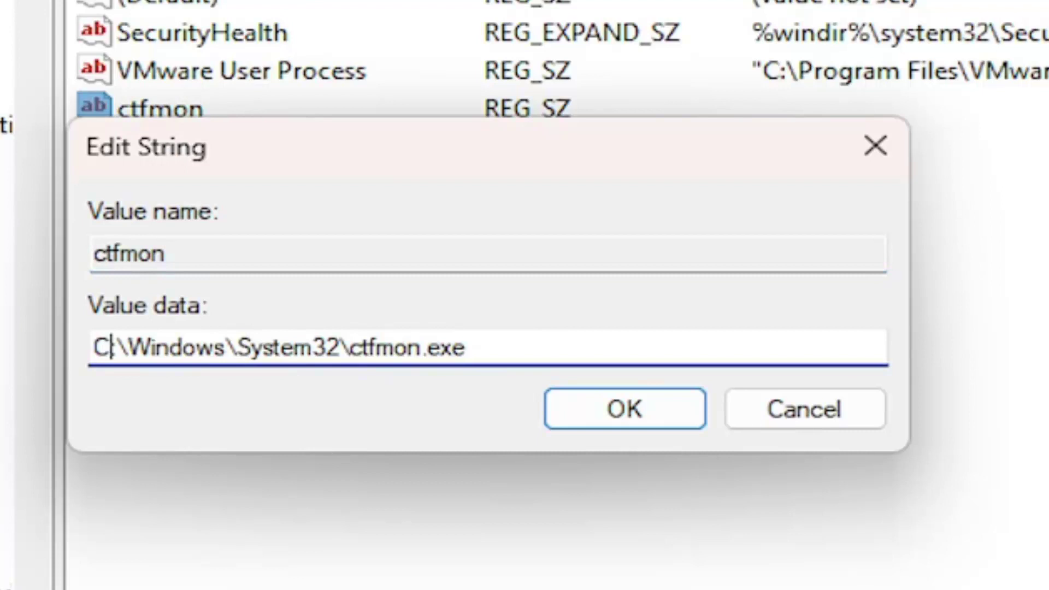
- Confirm the ctfmon value data reads C:\Windows\System32\ctfmon.exe and save it
{"action": "key", "text": "shift+Home"}
{"action": "left_click", "coordinate": [153, 347]}
{"action": "left_click", "coordinate": [620, 413]}
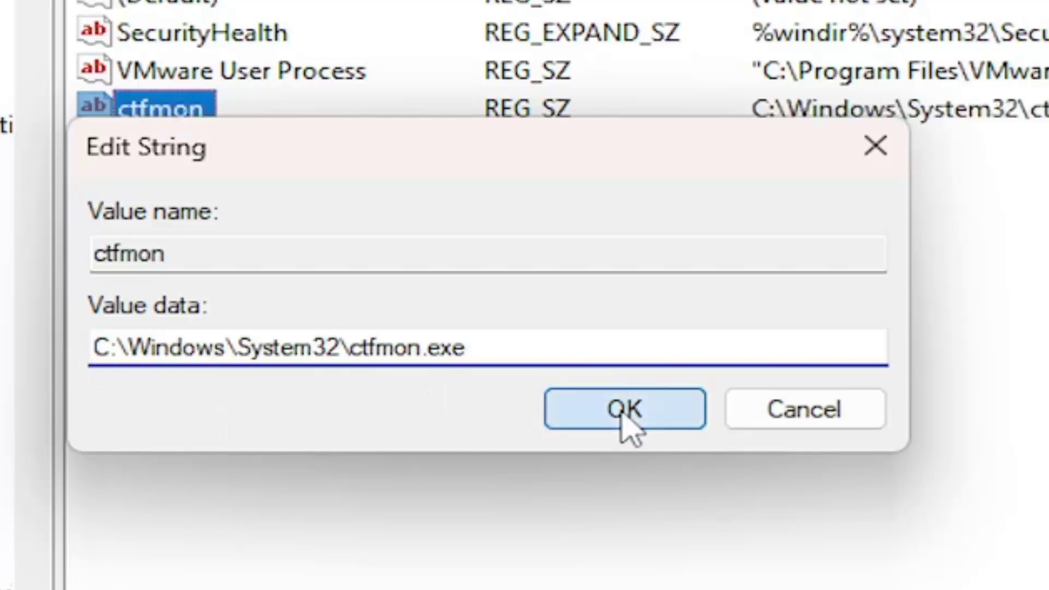
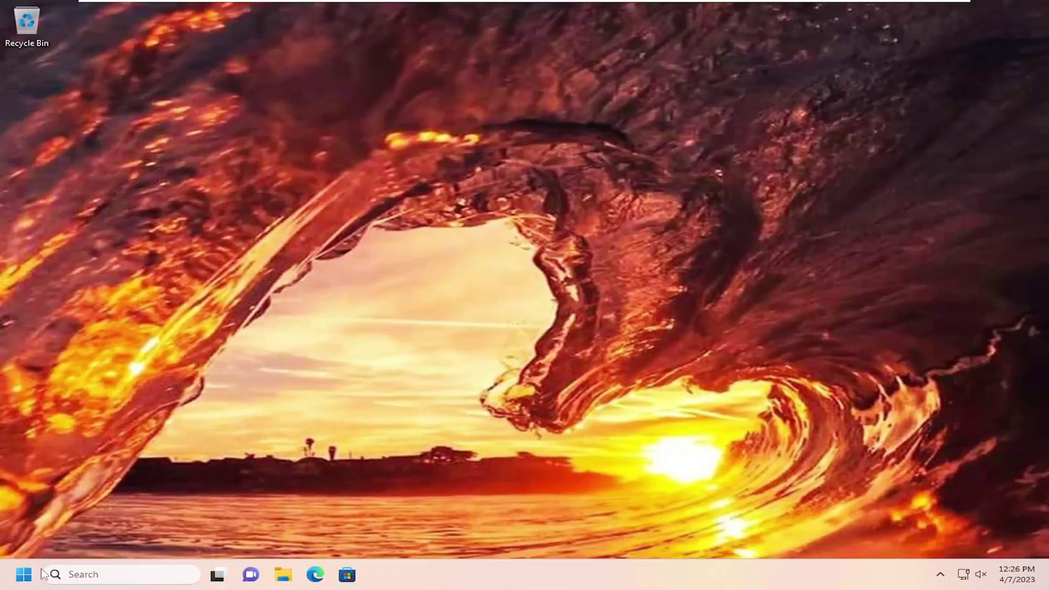
- Open the Start button's Win+X quick-links menu to reach the restart option
{"action": "right_click", "coordinate": [24, 574]}
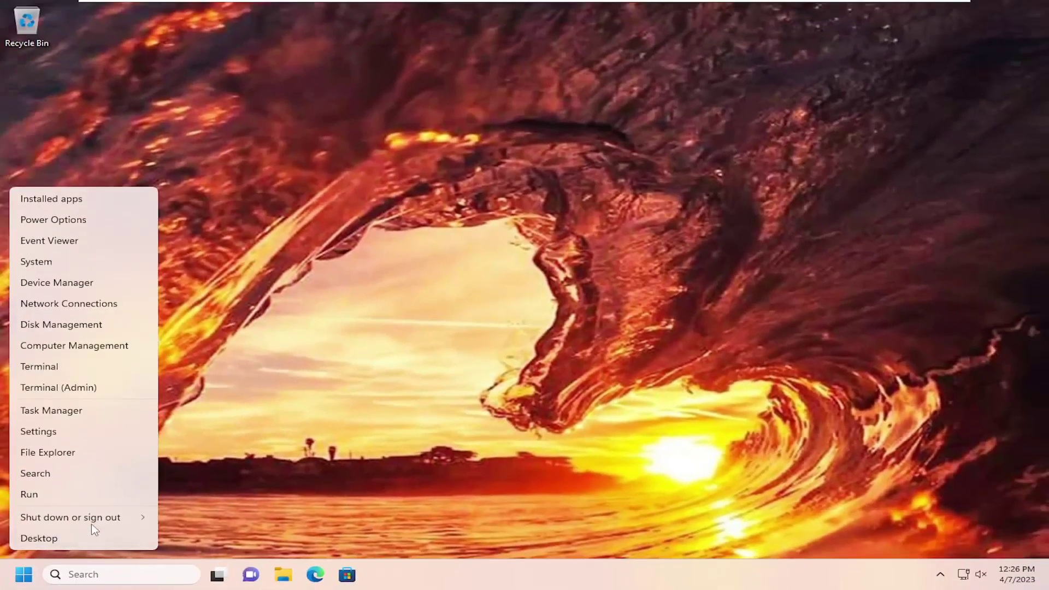